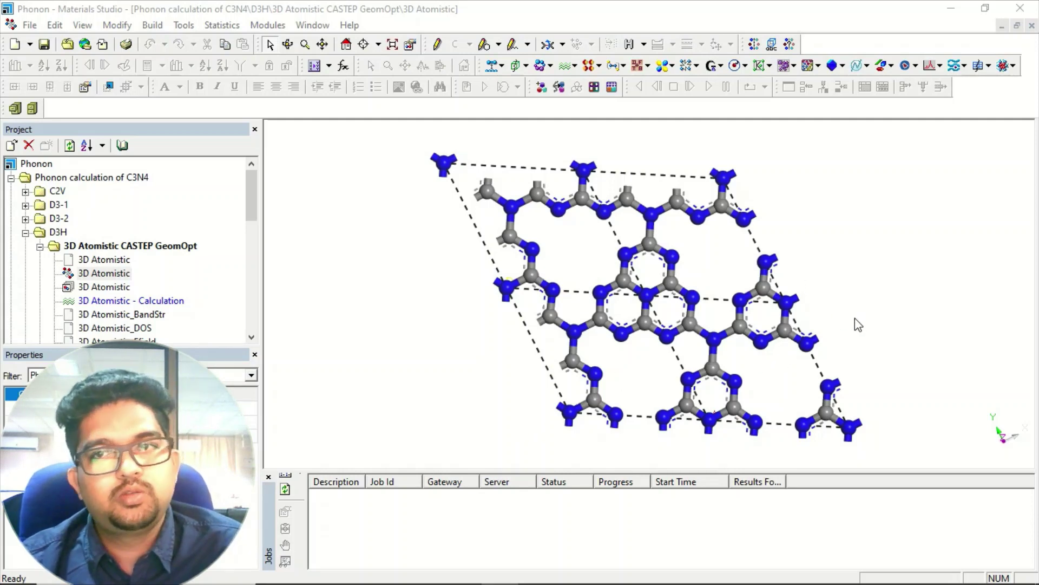
# Set up CASTEP Analysis for Phonon dispersion from 3D Atomistic_PhonDisp.castep with units in THz.
pyautogui.click(566, 66)
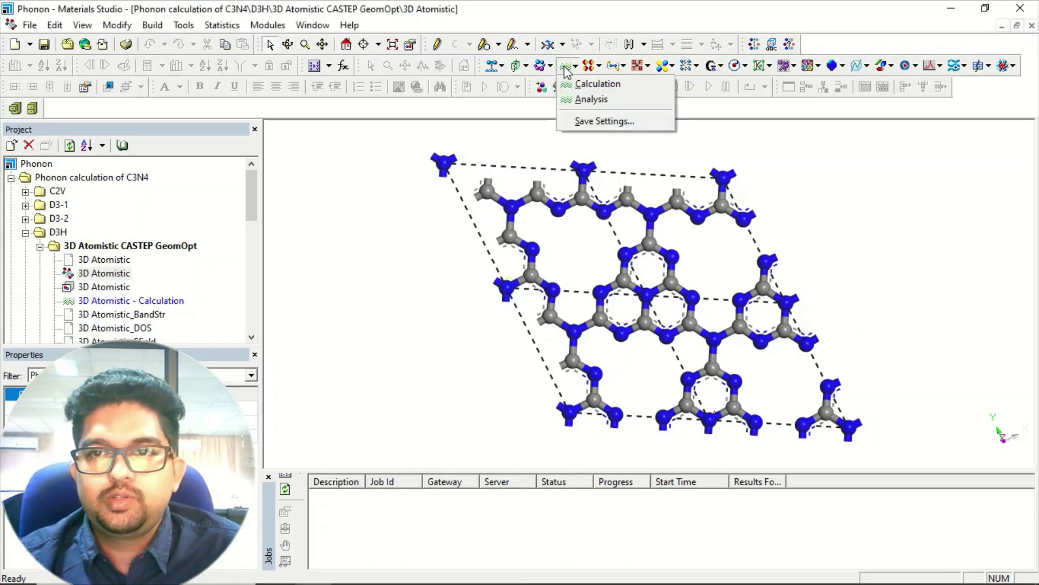
pyautogui.click(595, 100)
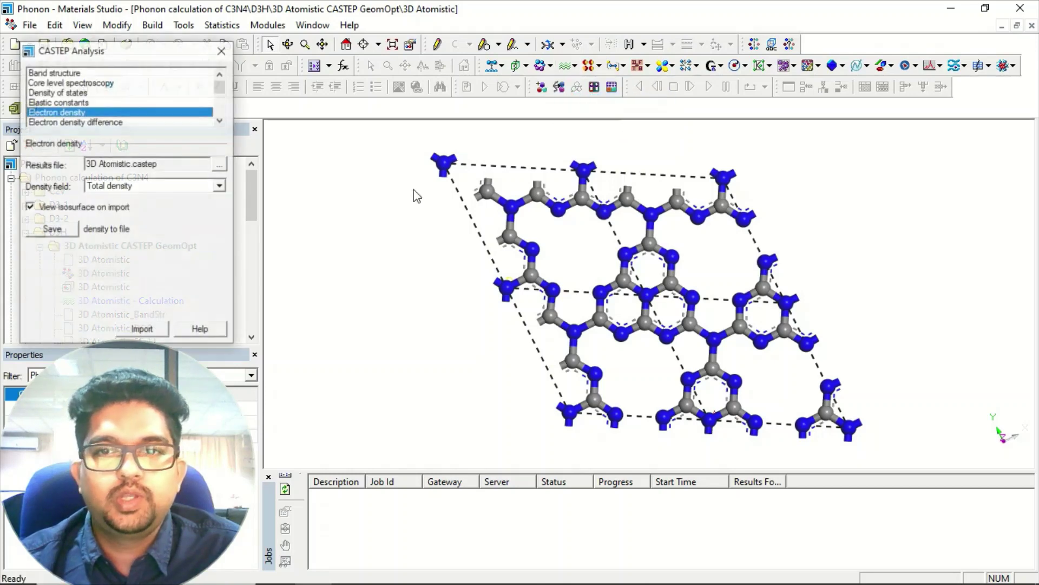
pyautogui.click(221, 120)
pyautogui.click(220, 121)
pyautogui.click(220, 120)
pyautogui.click(220, 120)
pyautogui.click(220, 121)
pyautogui.click(220, 121)
pyautogui.click(63, 102)
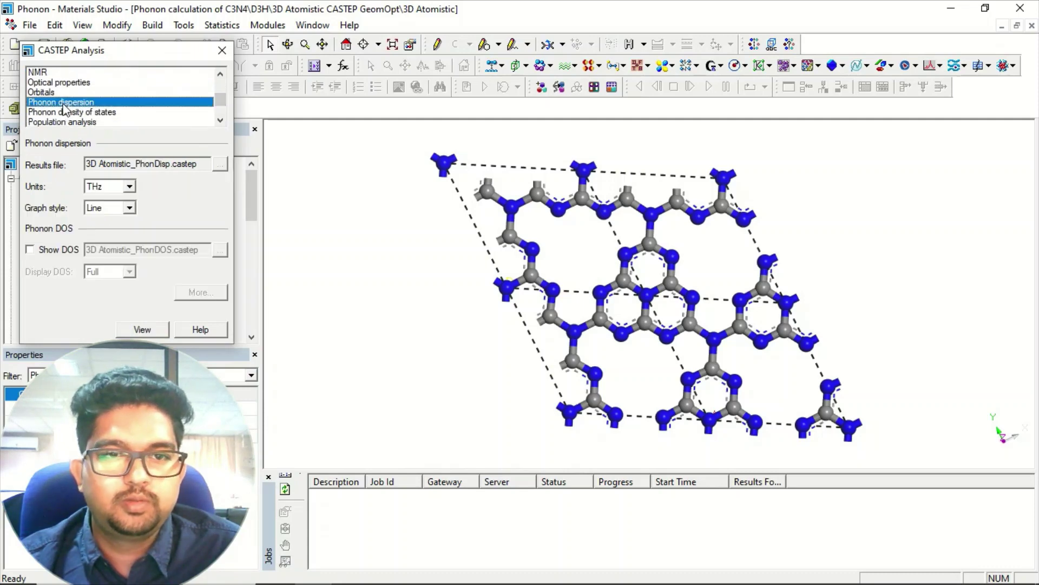
pyautogui.click(122, 187)
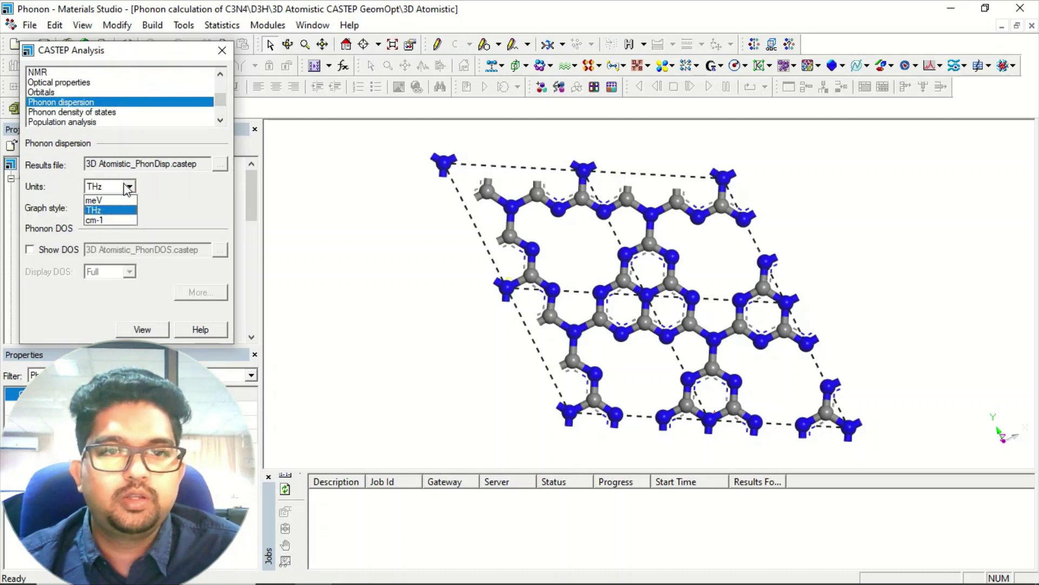
pyautogui.click(107, 211)
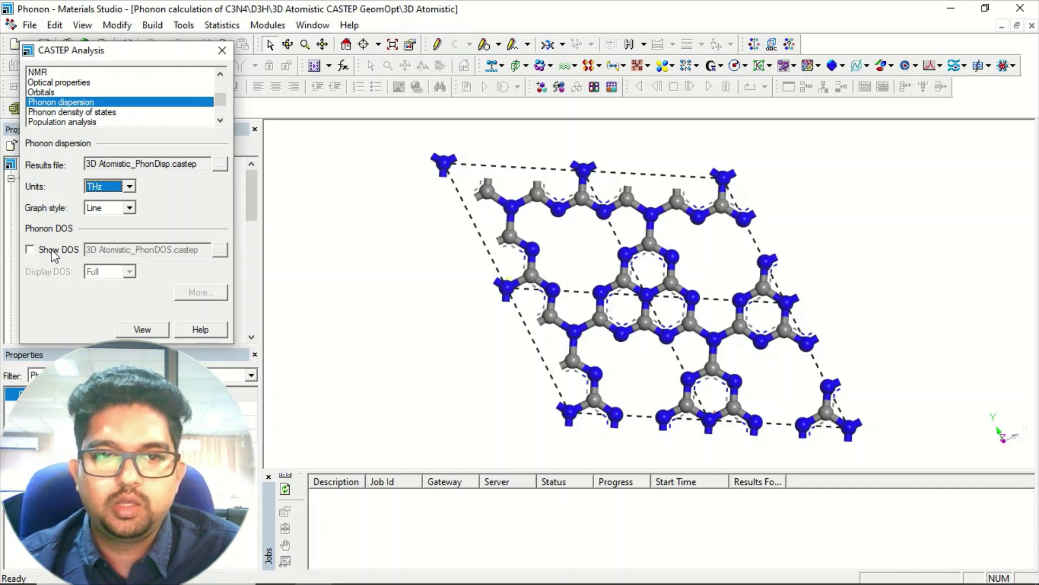
# Plot the G–M–K–G dispersion chart and zoom into roughly −8 to 12 THz around zero.
pyautogui.click(145, 329)
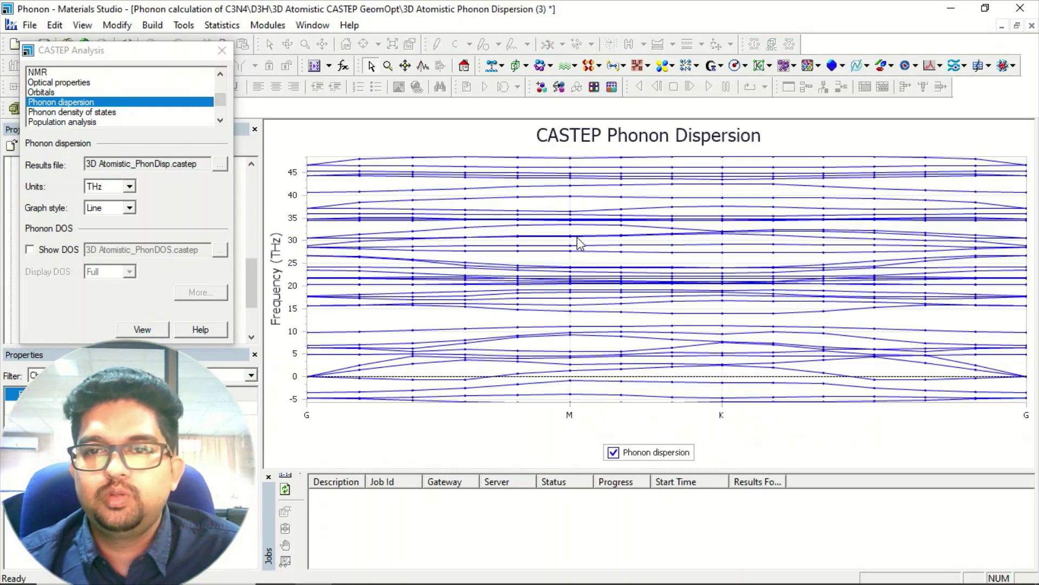
pyautogui.press('z')
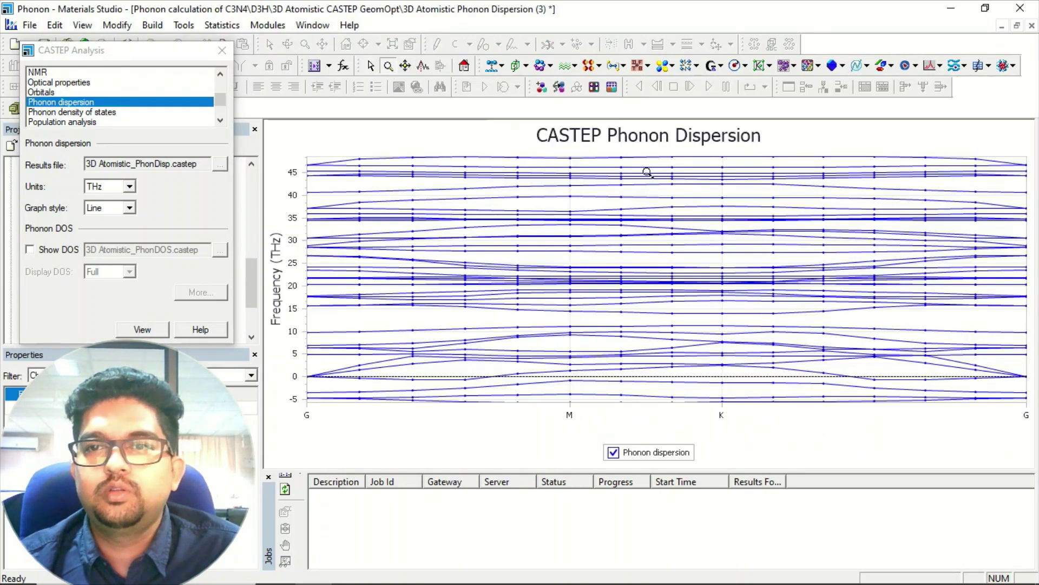
pyautogui.moveTo(798, 225); pyautogui.dragTo(752, 223)
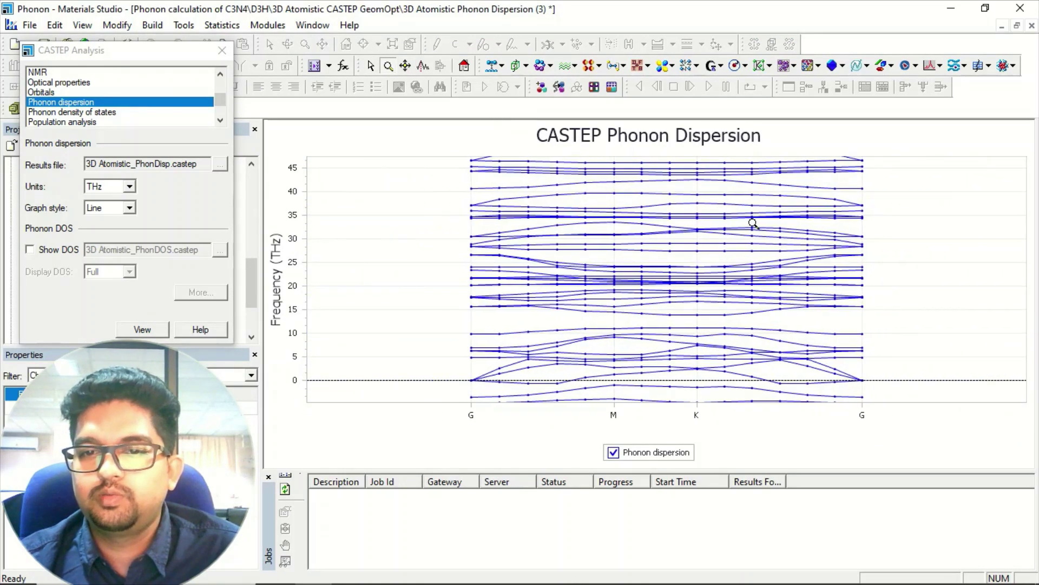
pyautogui.scroll(-3, 758, 271)
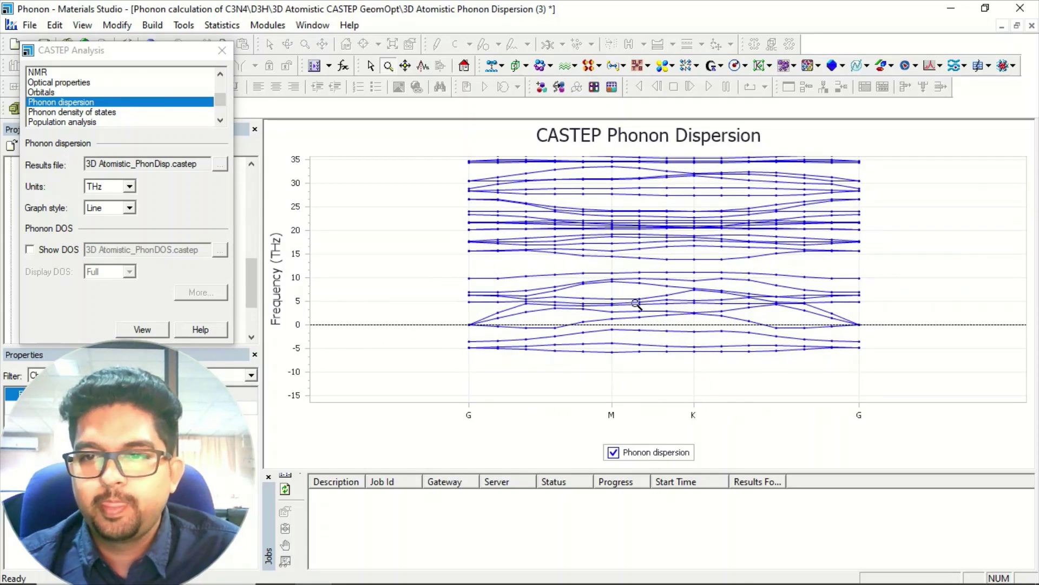
pyautogui.moveTo(636, 304); pyautogui.dragTo(640, 274)
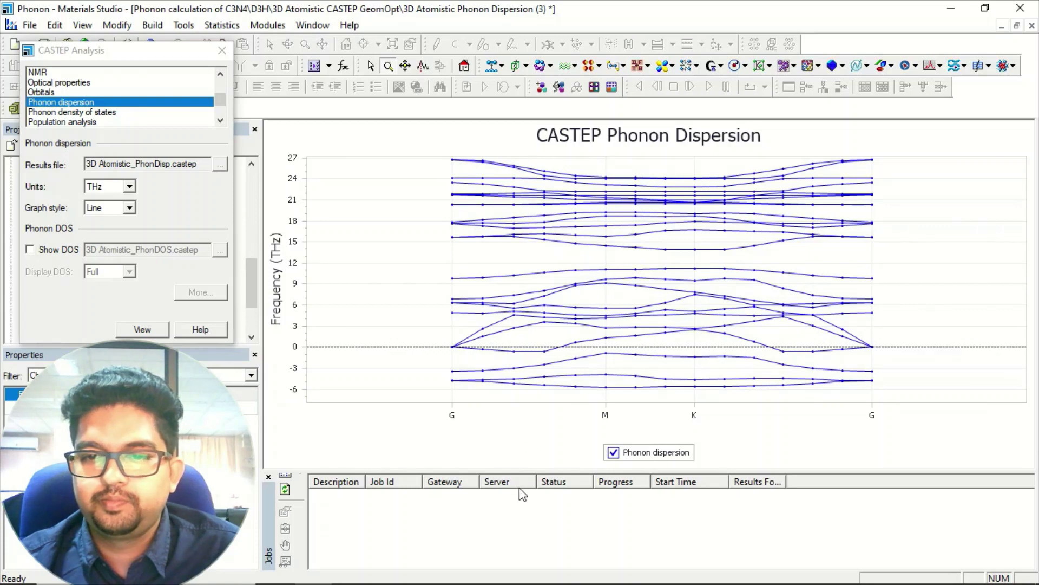
pyautogui.moveTo(601, 336); pyautogui.dragTo(485, 306)
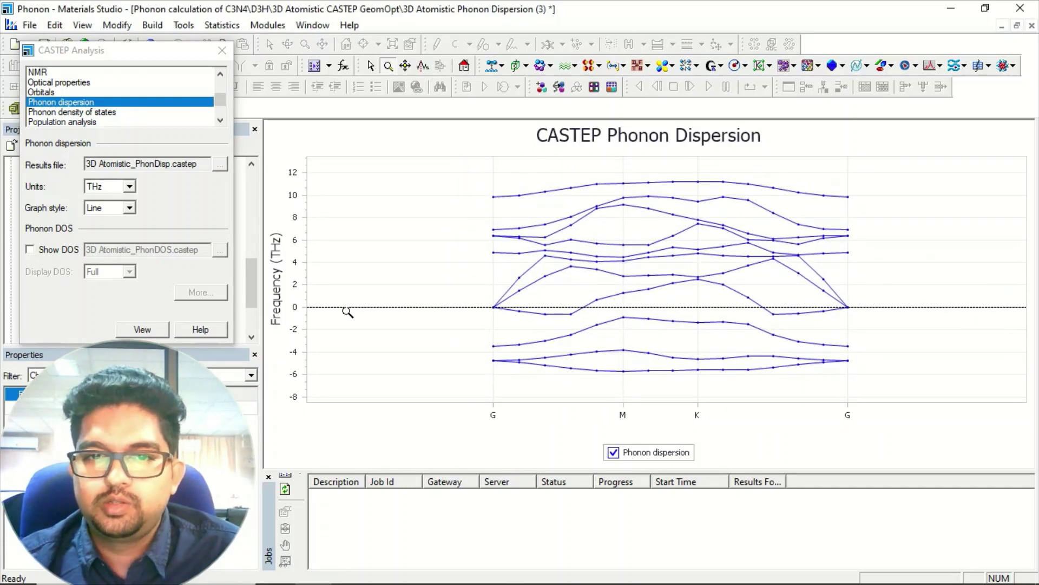
# Zoom the chart slightly further so it spans about −6 to 12 THz.
pyautogui.click(593, 302)
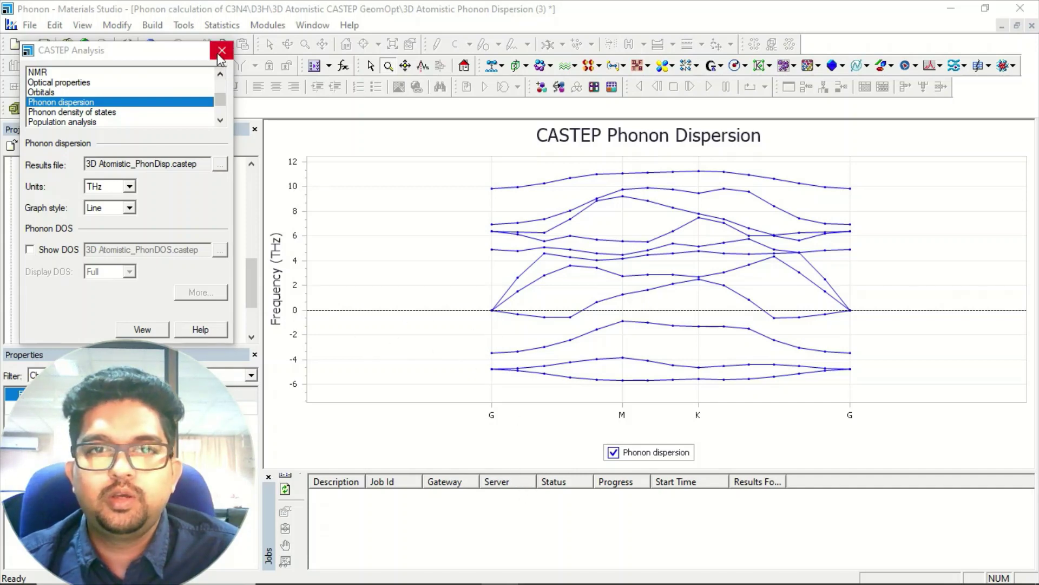
# Discard the chart unsaved, import the Hessian via IR spectrum, and close CASTEP Analysis.
pyautogui.click(1031, 26)
pyautogui.click(518, 320)
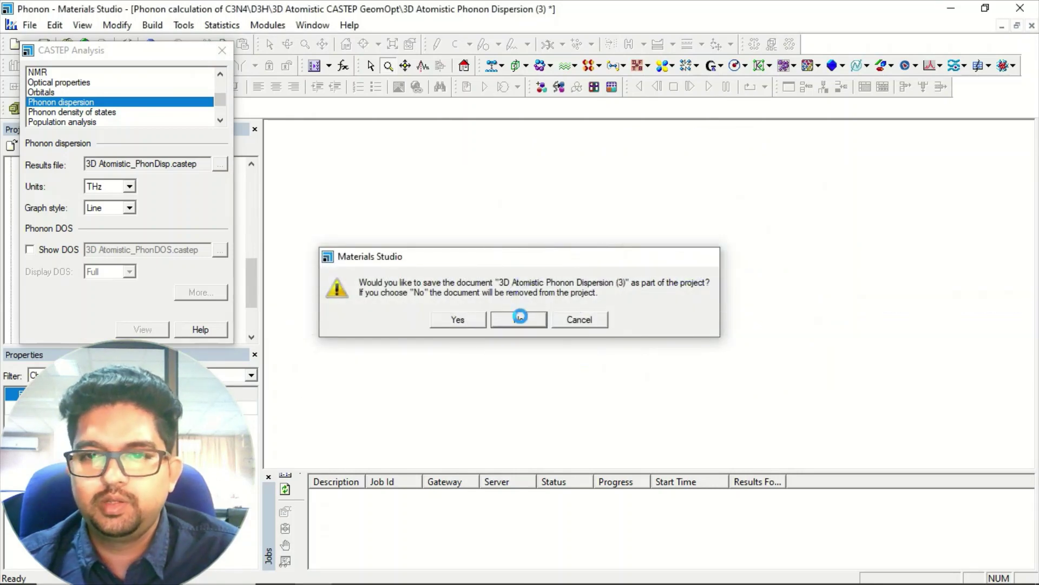
pyautogui.click(220, 120)
pyautogui.click(220, 120)
pyautogui.click(221, 120)
pyautogui.click(220, 120)
pyautogui.click(221, 121)
pyautogui.scroll(2, 220, 105)
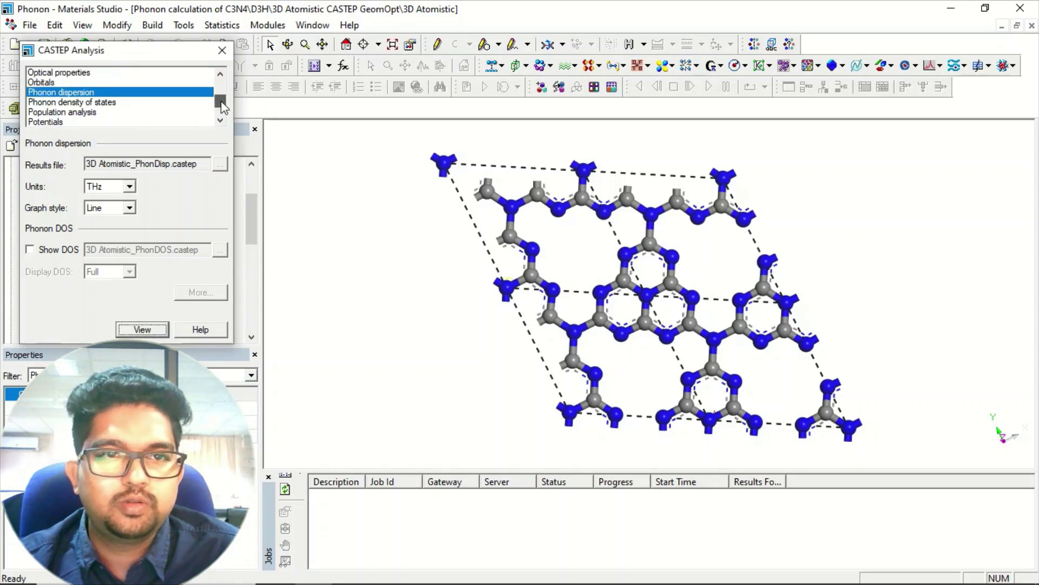
pyautogui.click(60, 73)
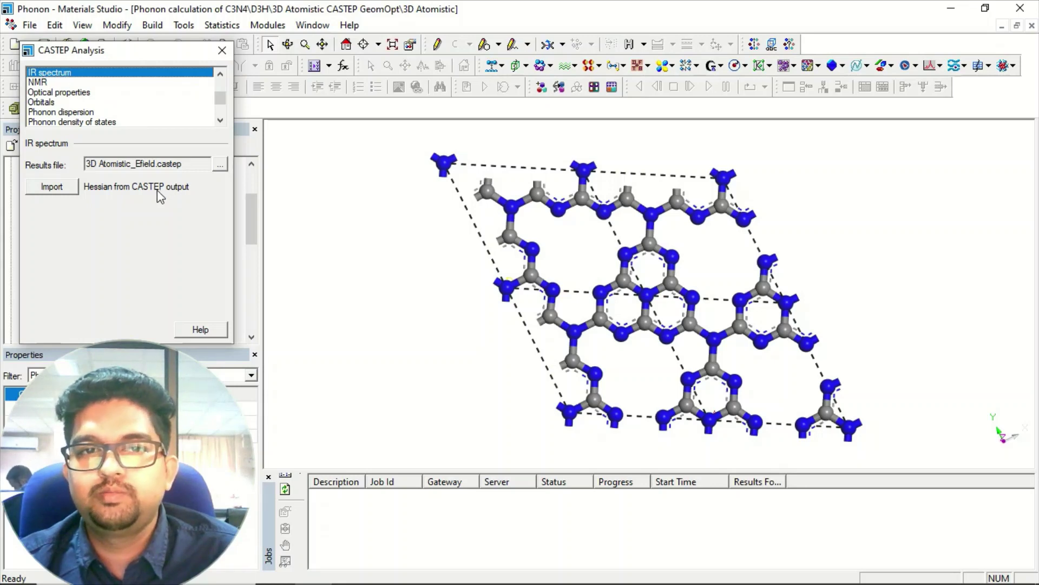
pyautogui.click(49, 188)
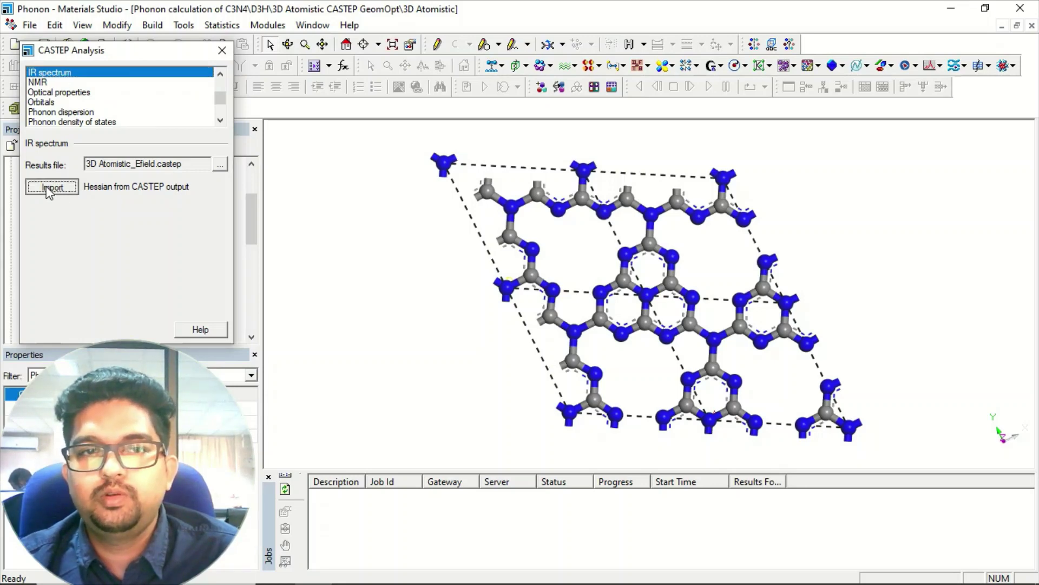
pyautogui.click(223, 52)
# Calculate the structure's vibrational modes in Tools > Vibrational Analysis.
pyautogui.click(184, 26)
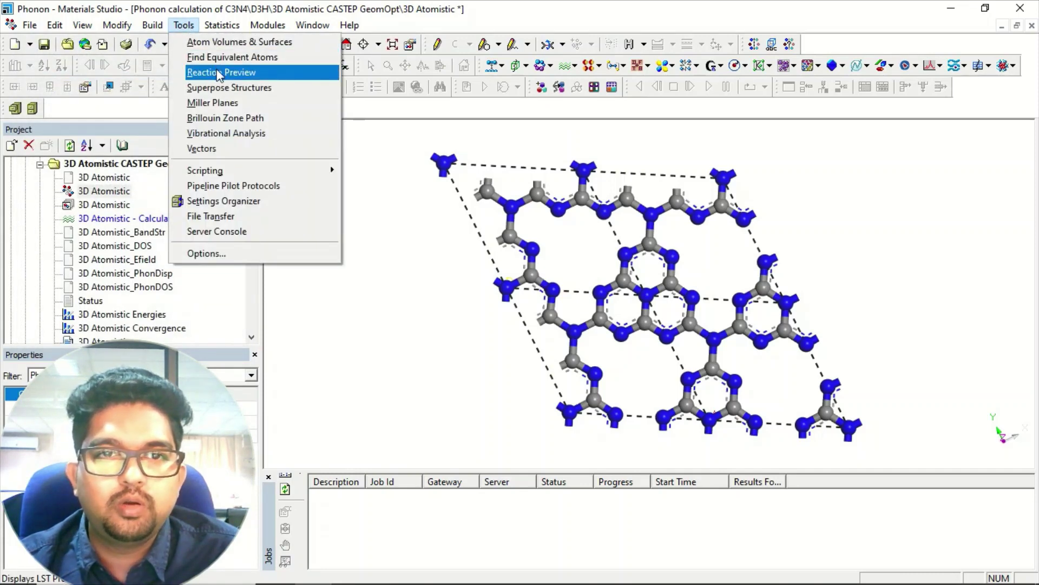
pyautogui.click(236, 142)
pyautogui.moveTo(292, 177); pyautogui.dragTo(357, 63)
pyautogui.click(278, 101)
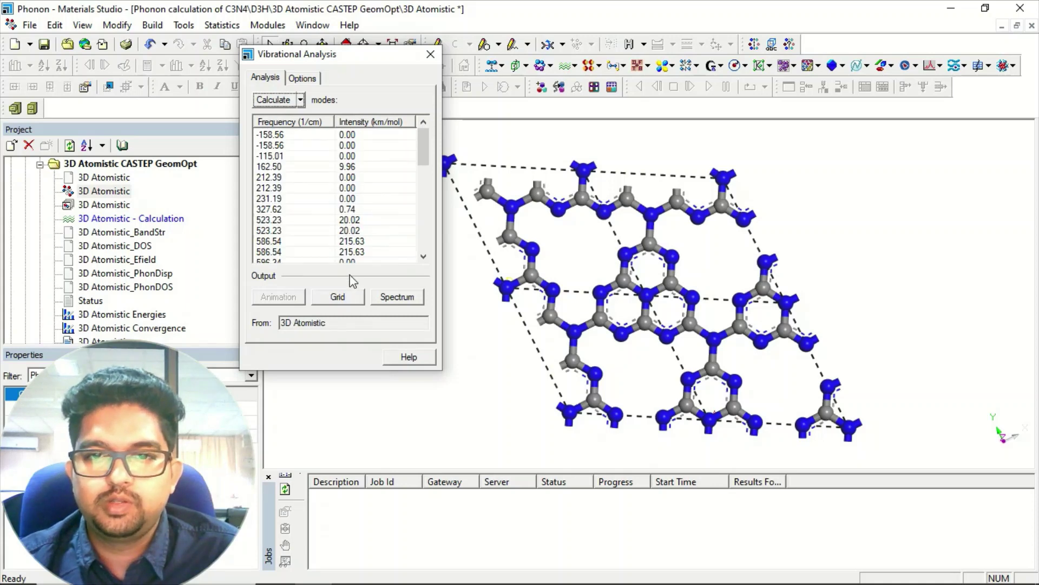
# Select the two −158.56 modes and the −115.01 mode in the list.
pyautogui.click(277, 137)
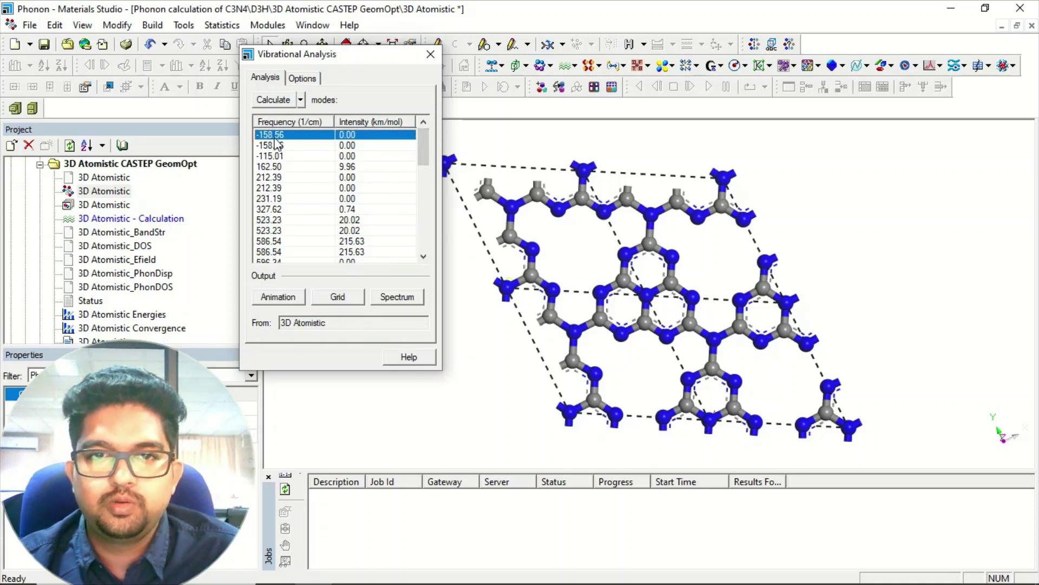
pyautogui.click(276, 145)
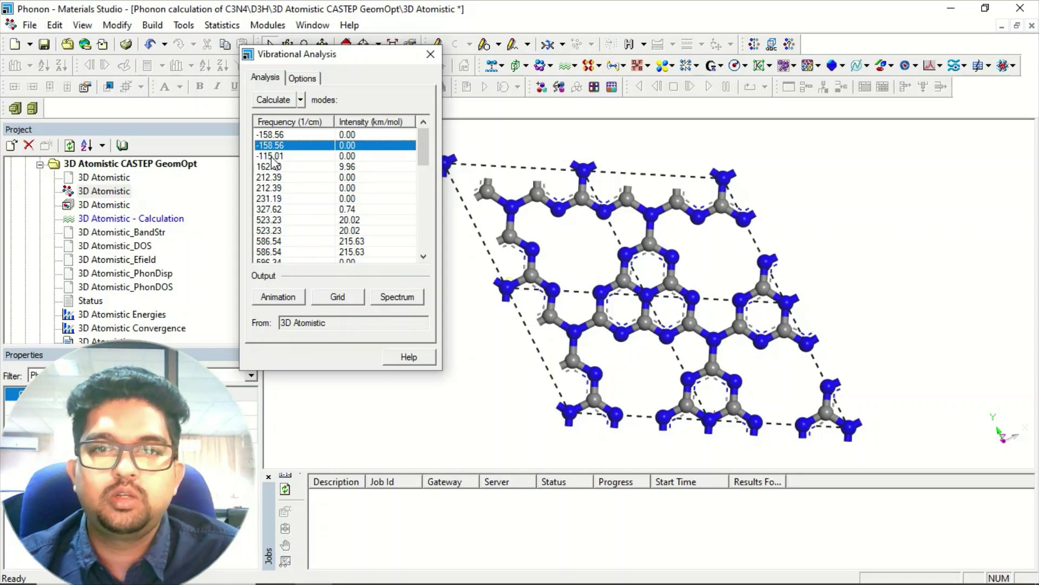
pyautogui.click(273, 156)
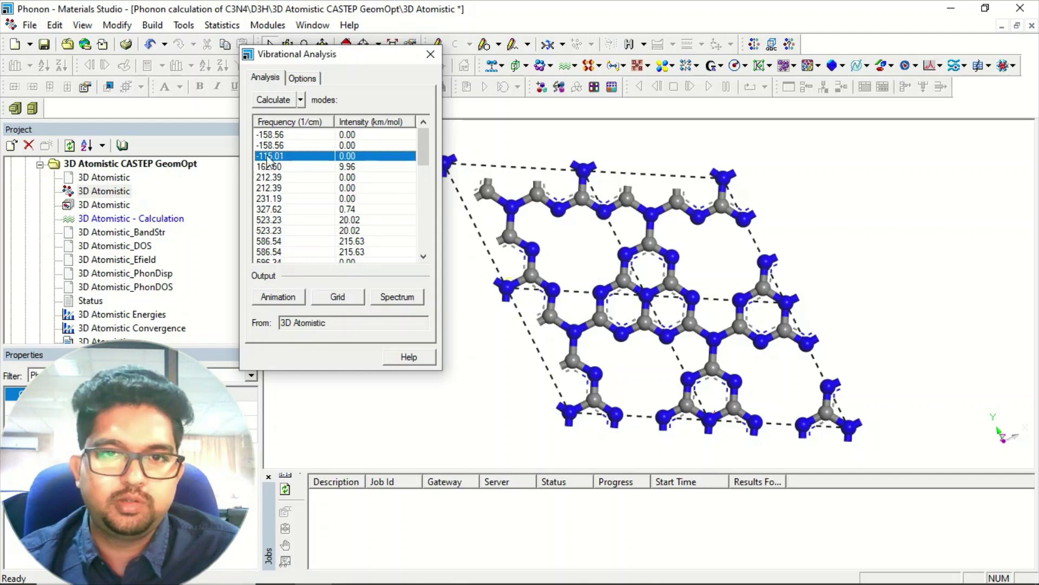
# Orbit edge-on and animate the −115.01 cm⁻¹ mode.
pyautogui.moveTo(699, 340); pyautogui.dragTo(697, 278)
pyautogui.click(283, 157)
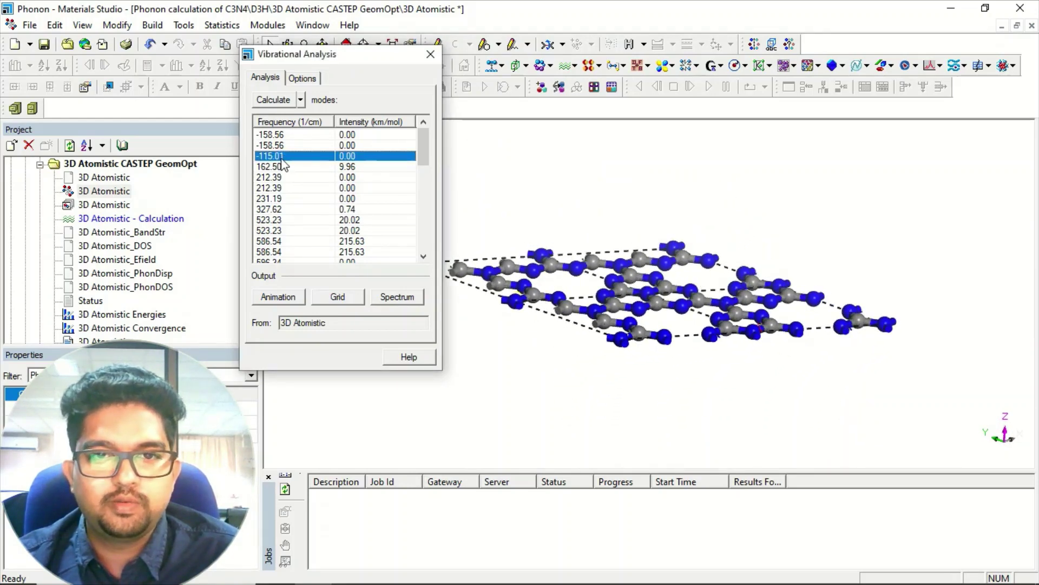
pyautogui.click(279, 297)
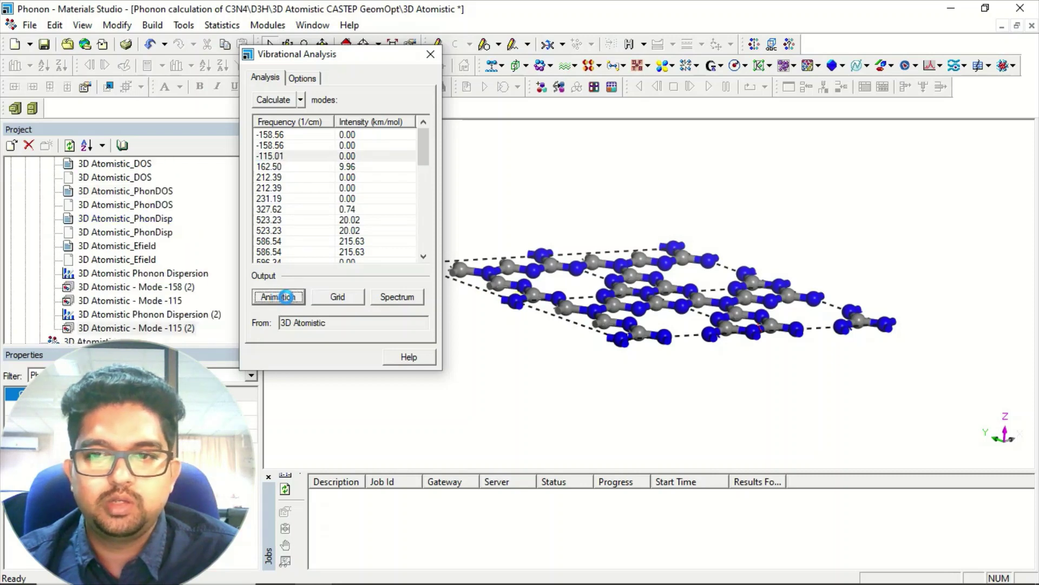
# Maximize the Mode -115 window, reorient and zoom it, then animate the −115.01 mode again.
pyautogui.click(930, 171)
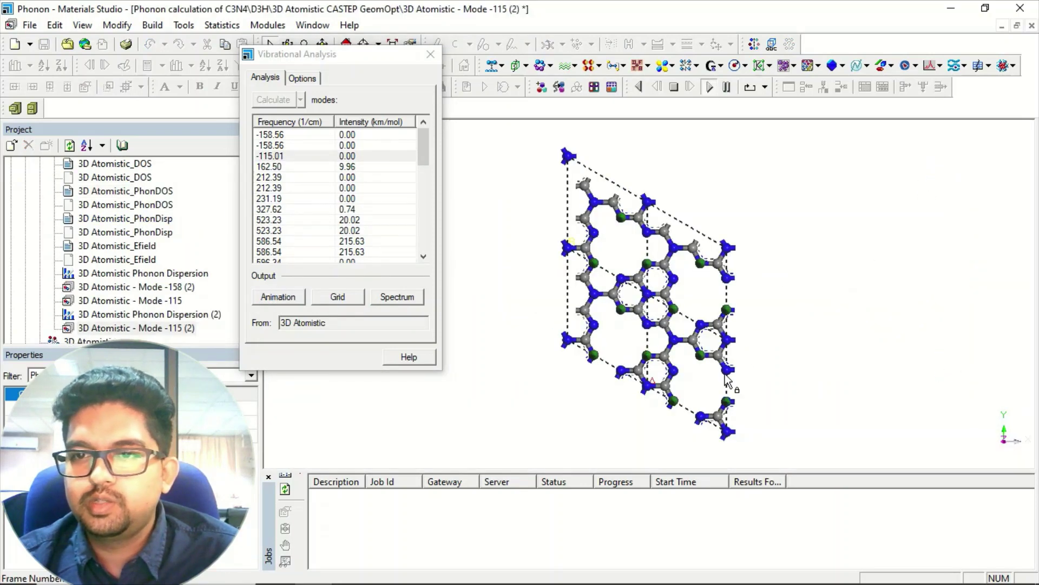
pyautogui.moveTo(709, 373); pyautogui.dragTo(634, 285)
pyautogui.scroll(5, 690, 305)
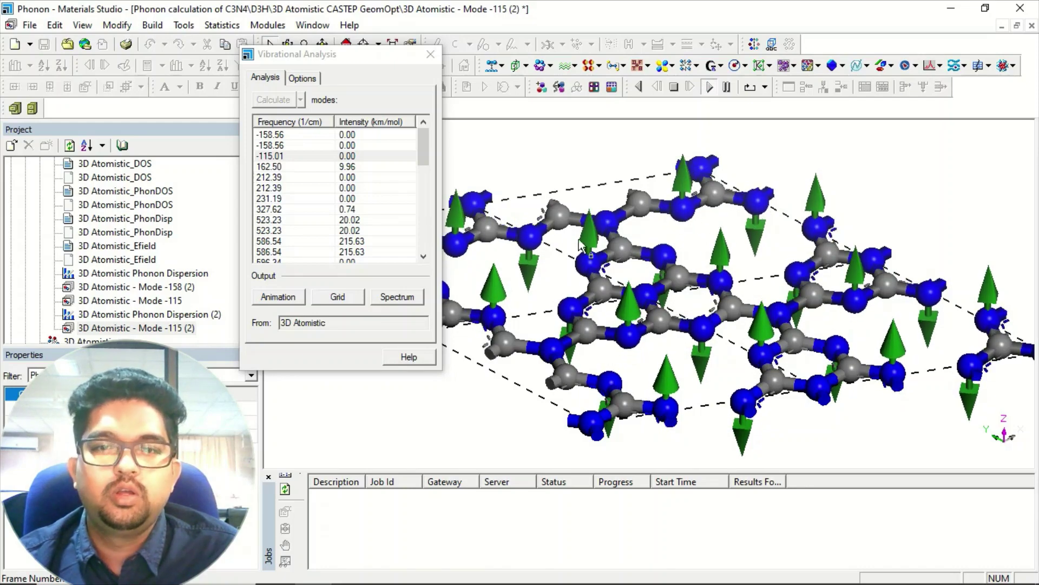
pyautogui.click(272, 295)
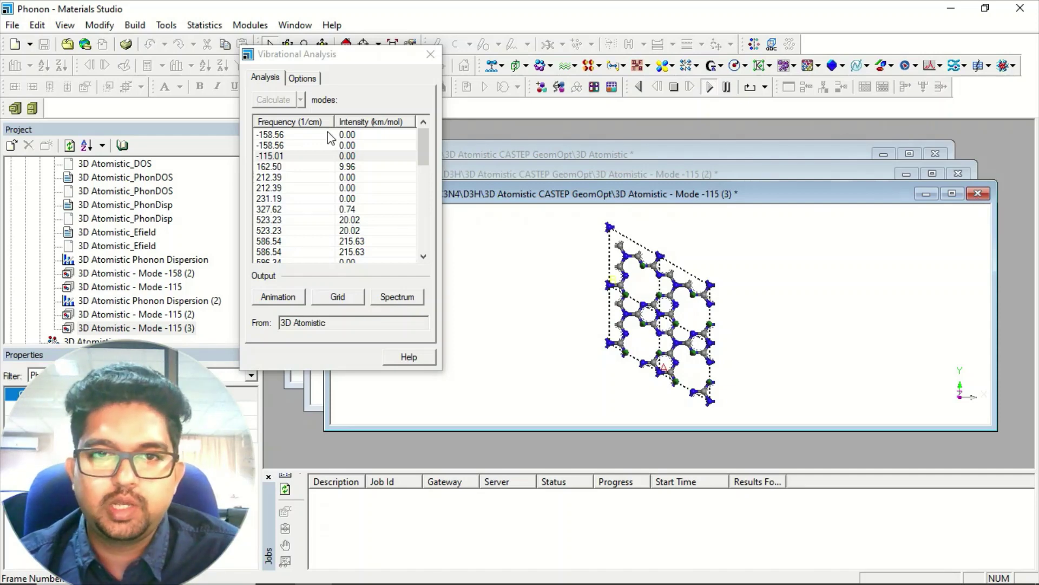
# Select the second −158.56 mode and animate it.
pyautogui.click(275, 146)
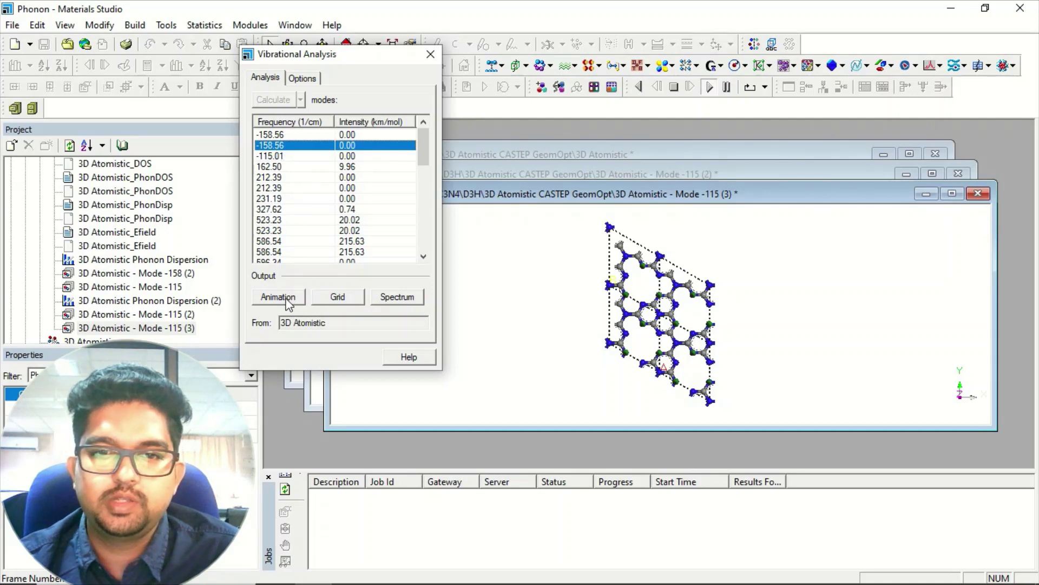
pyautogui.click(931, 174)
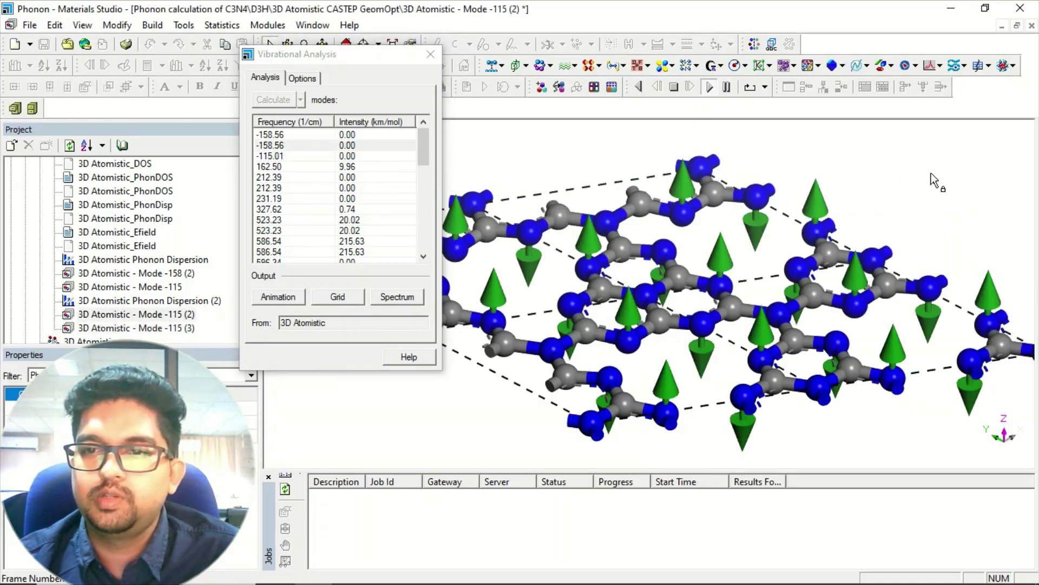
pyautogui.click(290, 298)
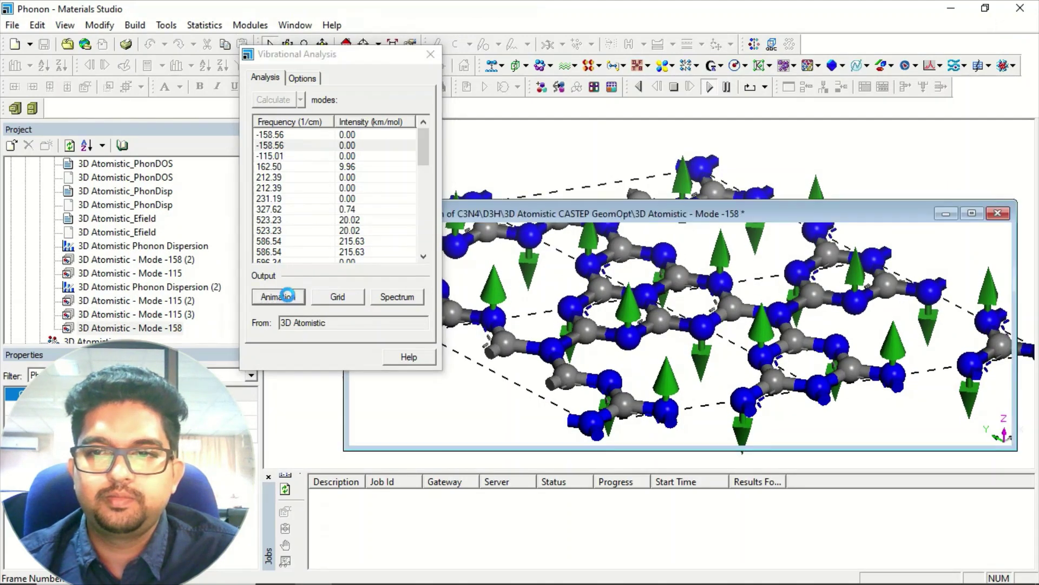
# Maximize the Mode -158 window and orbit and pan the sheet to view its arrows.
pyautogui.click(972, 213)
pyautogui.moveTo(687, 335); pyautogui.dragTo(649, 287)
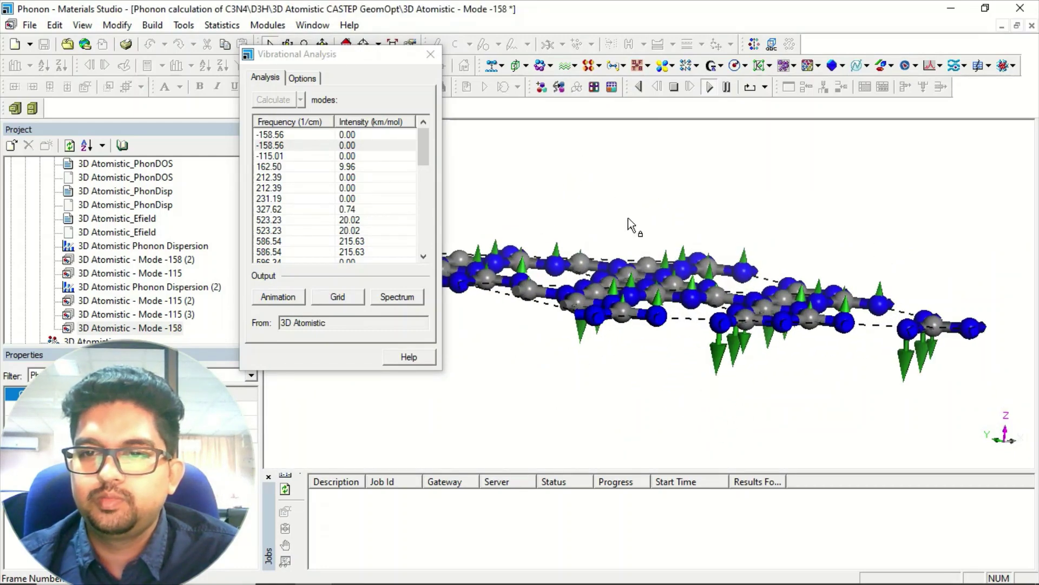
pyautogui.moveTo(628, 217); pyautogui.dragTo(617, 266)
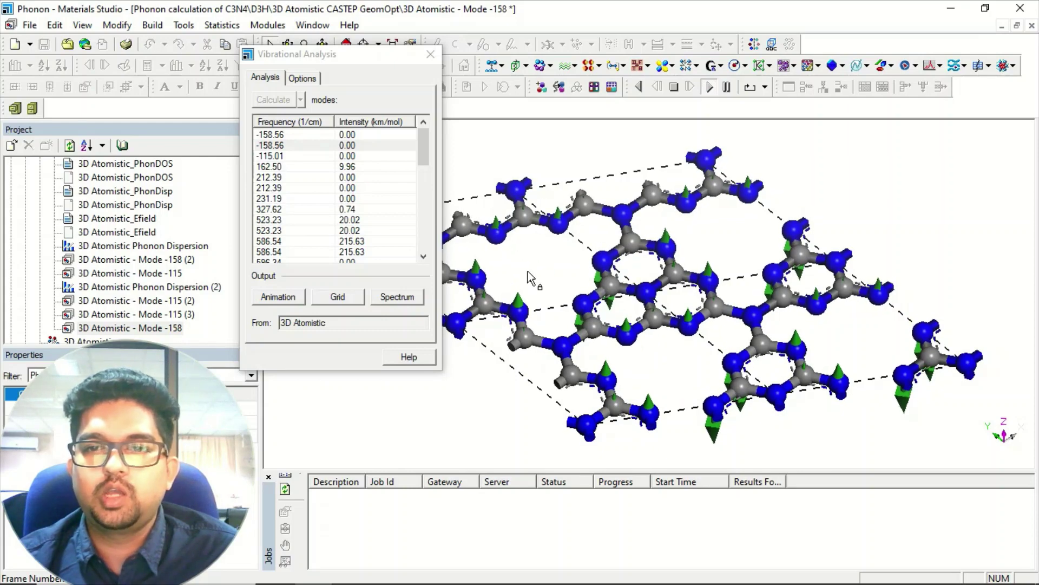
pyautogui.moveTo(716, 238); pyautogui.dragTo(775, 233)
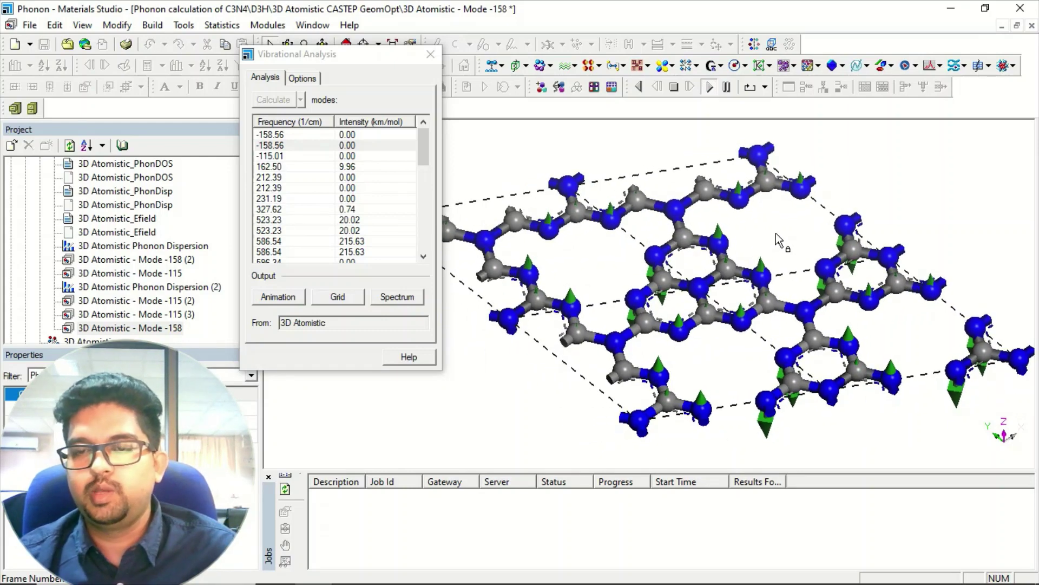